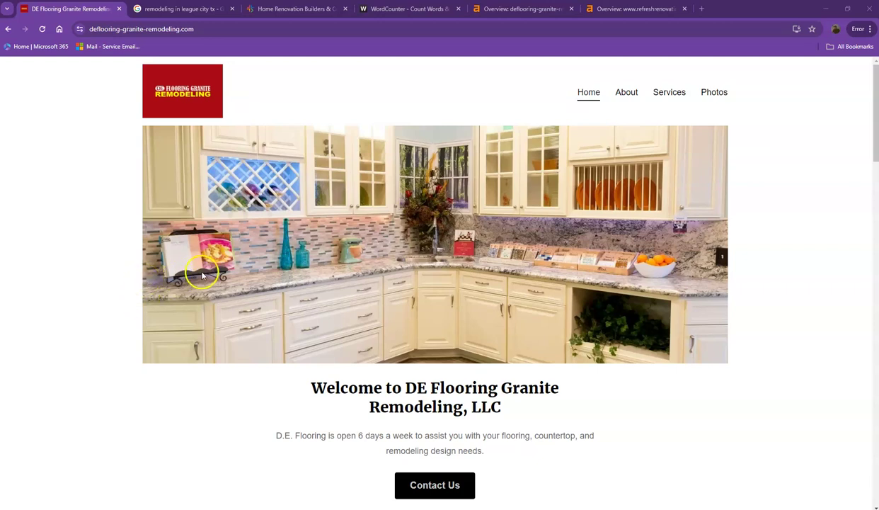
# Step: Scroll the DE Flooring homepage past the award text to Location & Hours and the storefront photo, then back up
pyautogui.scroll(-3, 216, 234)
pyautogui.scroll(-4, 280, 216)
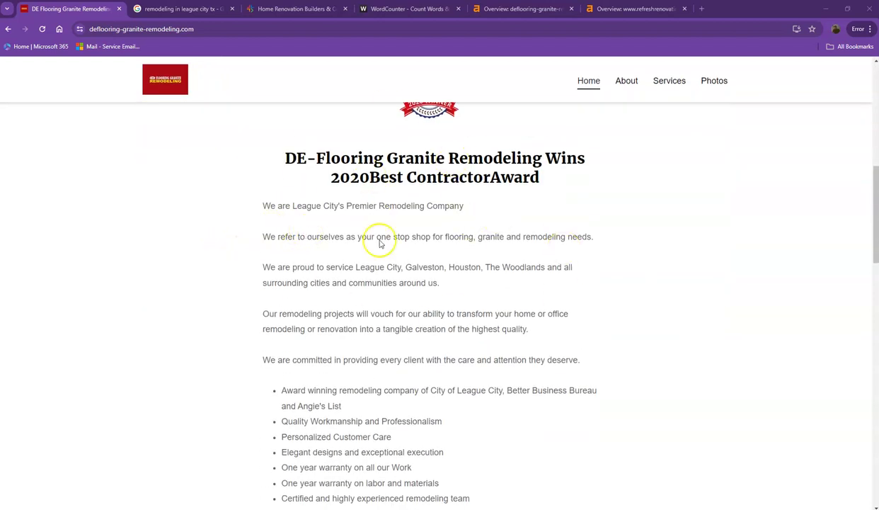
pyautogui.scroll(-3, 394, 245)
pyautogui.scroll(-5, 394, 244)
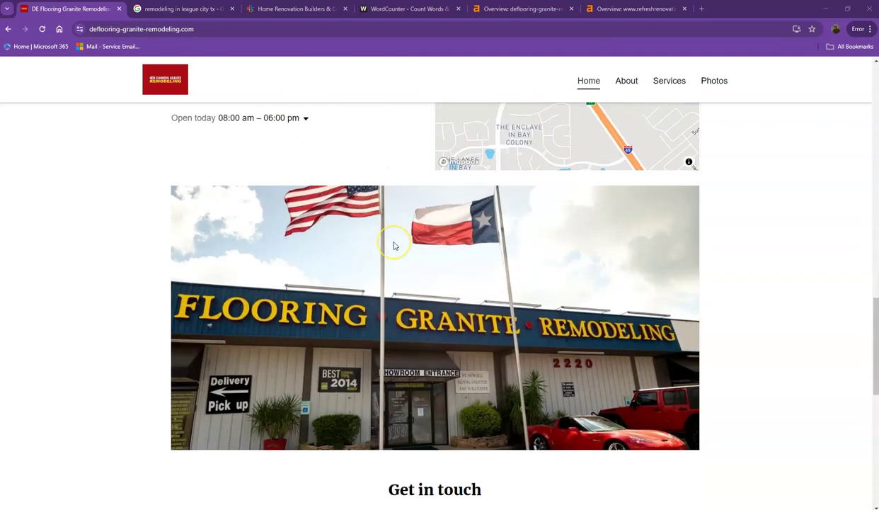
pyautogui.scroll(9, 394, 245)
# Step: Switch to the Refresh Renovations site and scroll through its renovation-type grid and back to the top
pyautogui.click(306, 10)
pyautogui.scroll(-2, 244, 248)
pyautogui.scroll(-5, 251, 254)
pyautogui.scroll(-3, 253, 255)
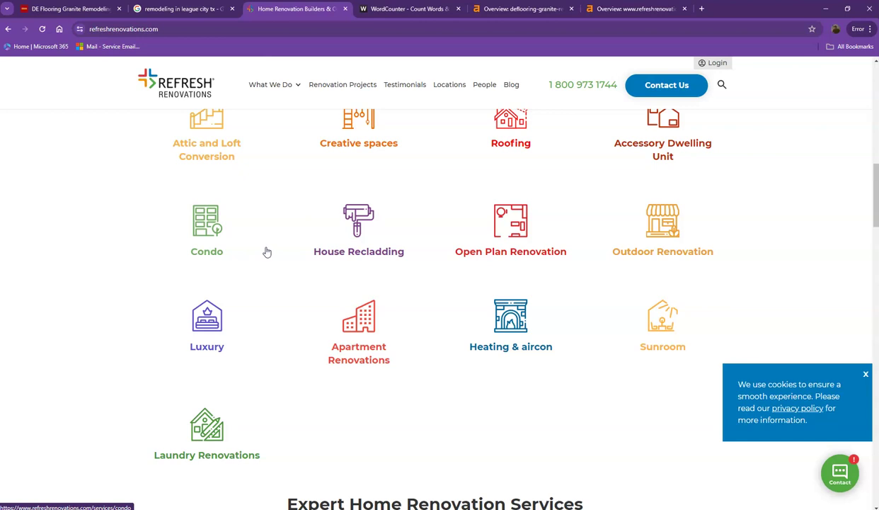
pyautogui.scroll(10, 267, 252)
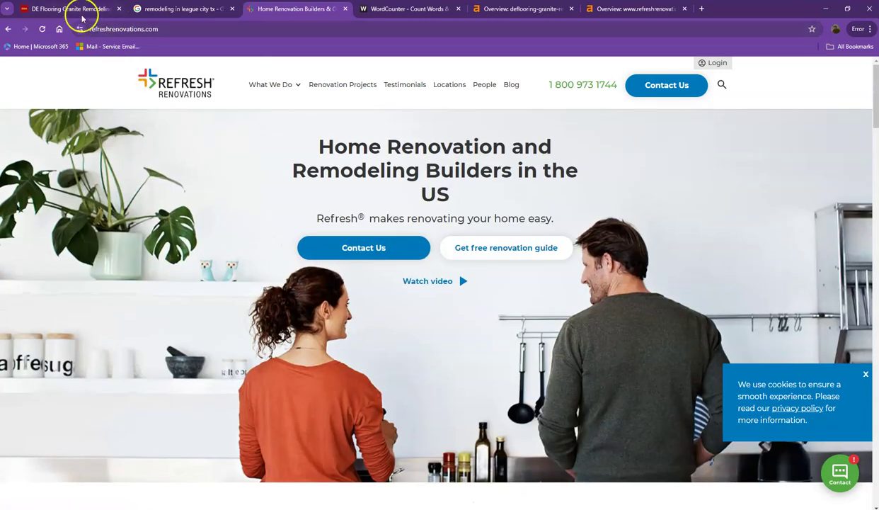
# Step: Return to the DE Flooring homepage and scroll down to the Get in touch form
pyautogui.click(82, 14)
pyautogui.scroll(3, 220, 234)
pyautogui.scroll(4, 222, 238)
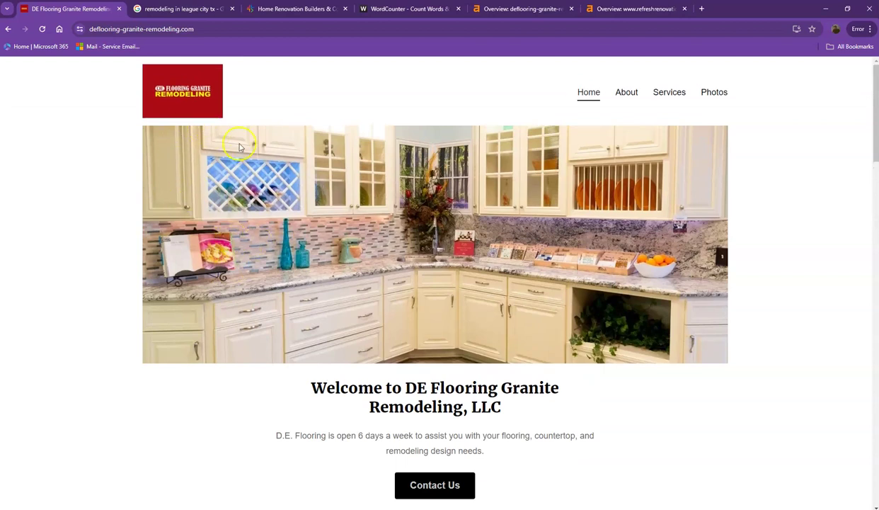
pyautogui.scroll(-3, 254, 280)
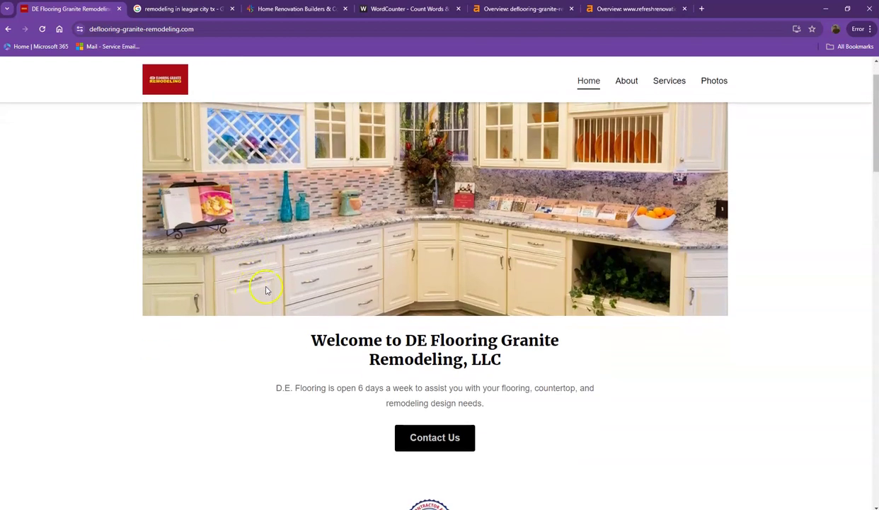
pyautogui.scroll(-9, 269, 292)
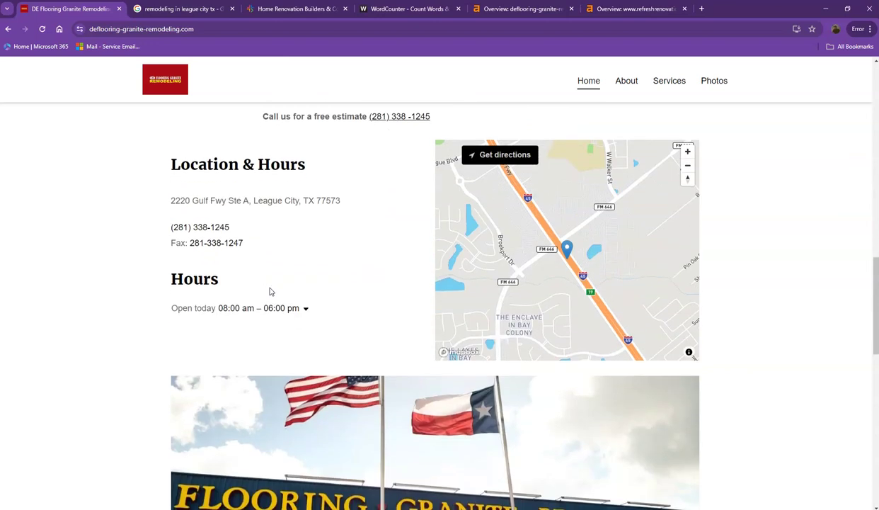
pyautogui.scroll(-3, 269, 291)
pyautogui.scroll(-2, 407, 278)
pyautogui.scroll(-2, 397, 282)
# Step: Scroll back up to the DE Flooring welcome section and kitchen banner photo
pyautogui.scroll(4, 269, 261)
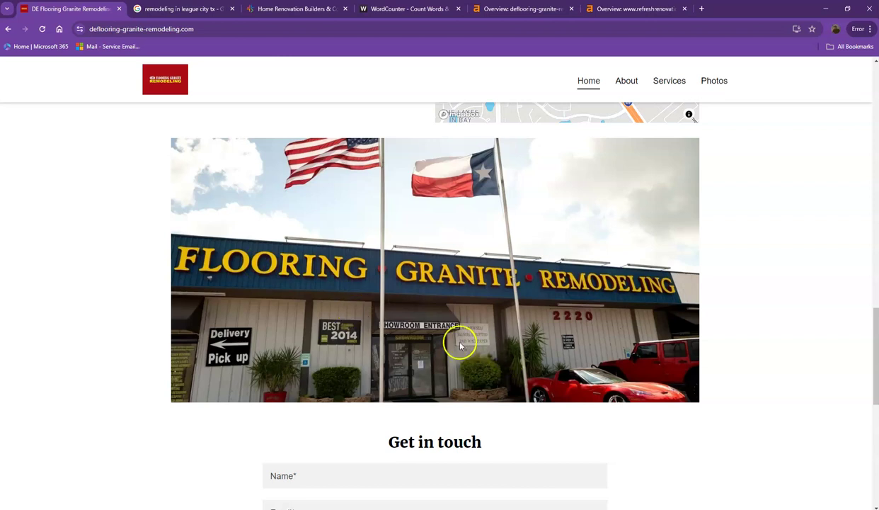
pyautogui.scroll(5, 424, 333)
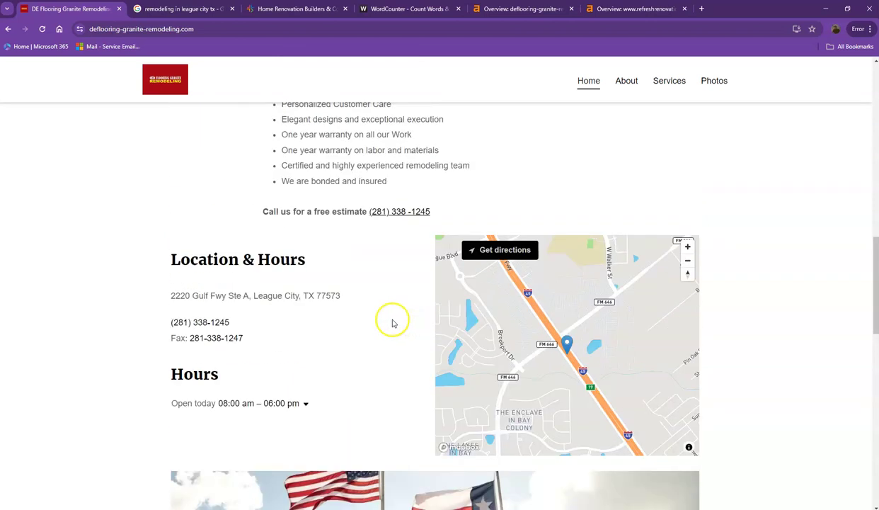
pyautogui.scroll(3, 388, 324)
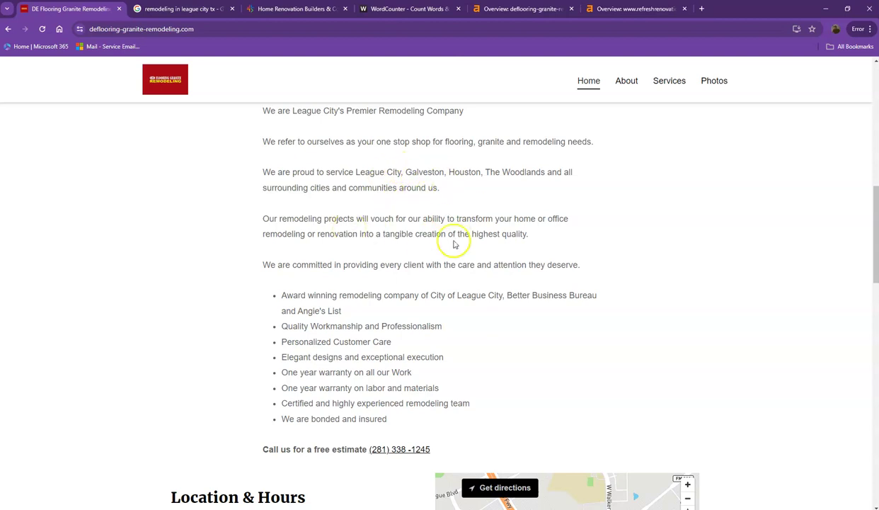
pyautogui.scroll(3, 354, 237)
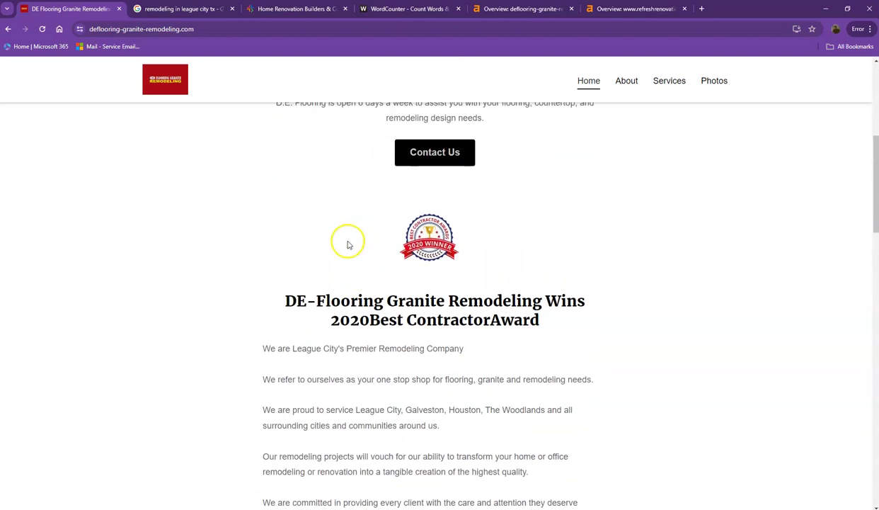
pyautogui.scroll(4, 343, 244)
pyautogui.scroll(1, 328, 251)
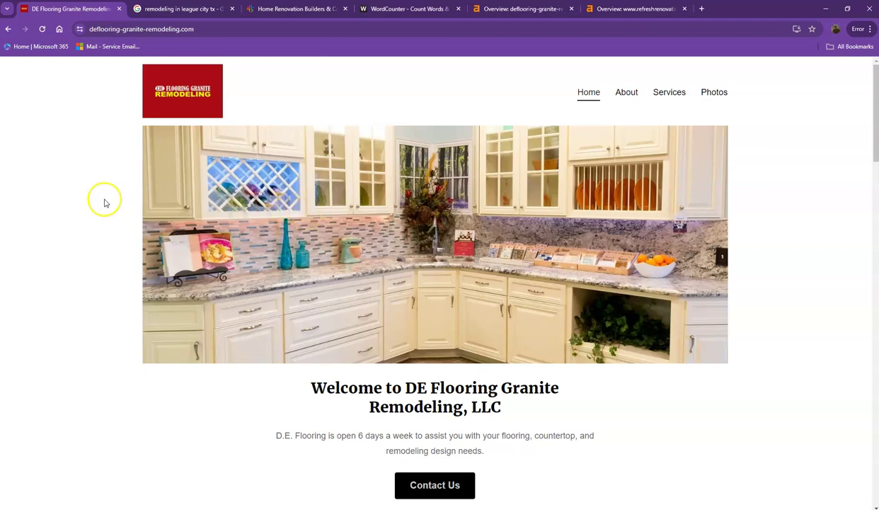
# Step: Paste the DE Flooring homepage text into WordCounter: 287 words and 1,745 characters
pyautogui.hotkey('ctrl', 'a')
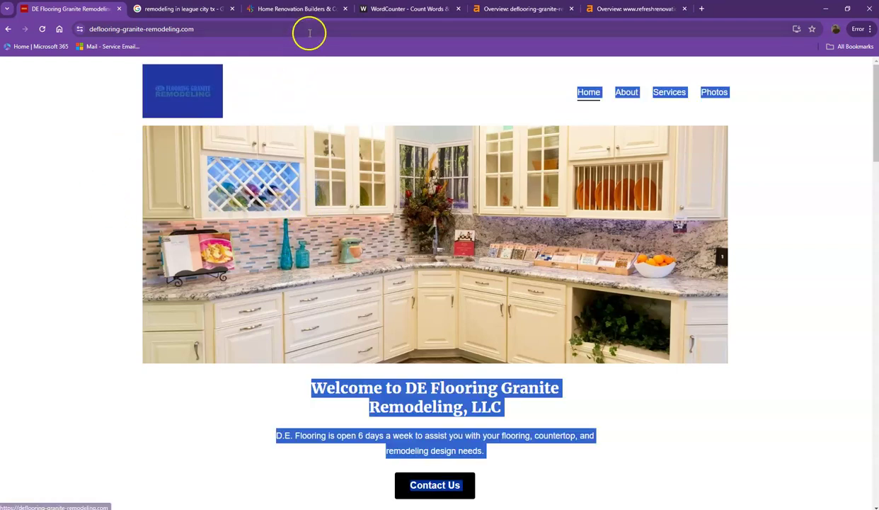
pyautogui.click(400, 10)
pyautogui.hotkey('ctrl', 'v')
pyautogui.scroll(10, 336, 273)
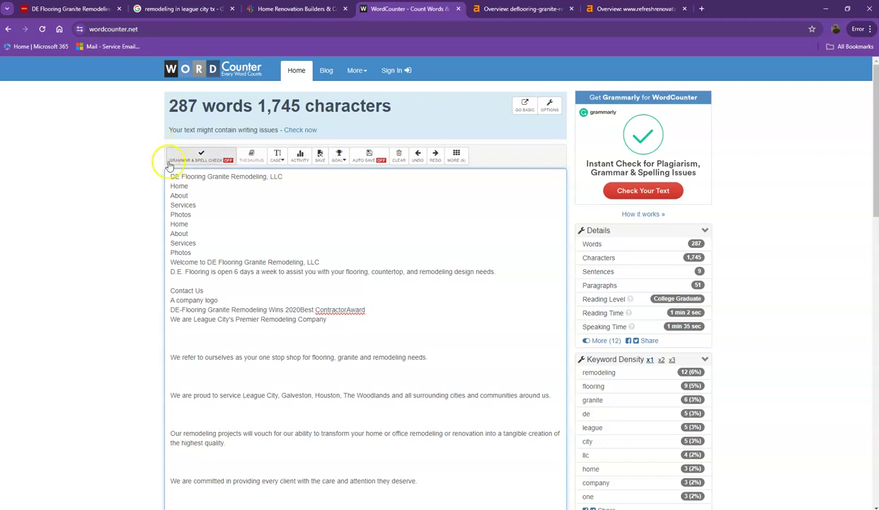
pyautogui.scroll(-1, 241, 218)
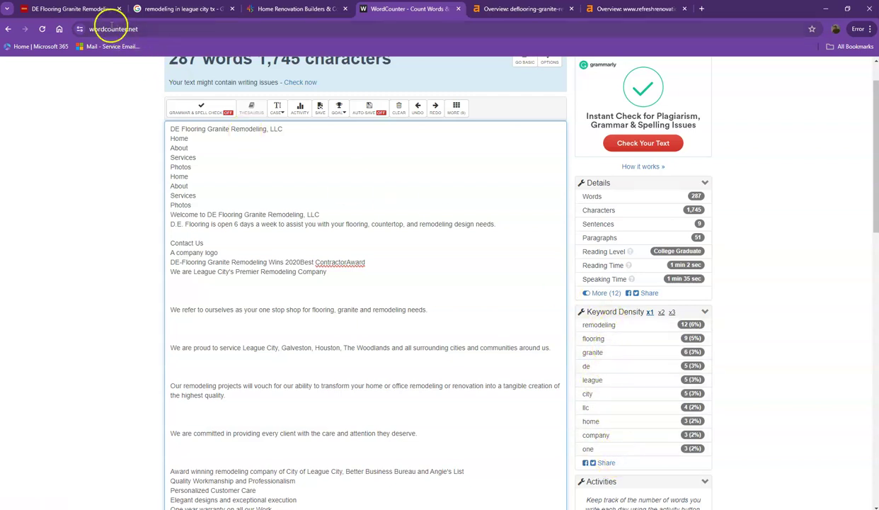
# Step: Check 'Granite' and 'Remodeling' in the DE Flooring heading, then view the 'remodeling in league city tx' results
pyautogui.click(87, 9)
pyautogui.click(111, 166)
pyautogui.scroll(-3, 118, 267)
pyautogui.doubleClick(504, 197)
pyautogui.doubleClick(379, 218)
pyautogui.click(309, 233)
pyautogui.scroll(-2, 306, 241)
pyautogui.scroll(2, 298, 221)
pyautogui.scroll(3, 297, 221)
pyautogui.click(177, 9)
pyautogui.scroll(2, 139, 143)
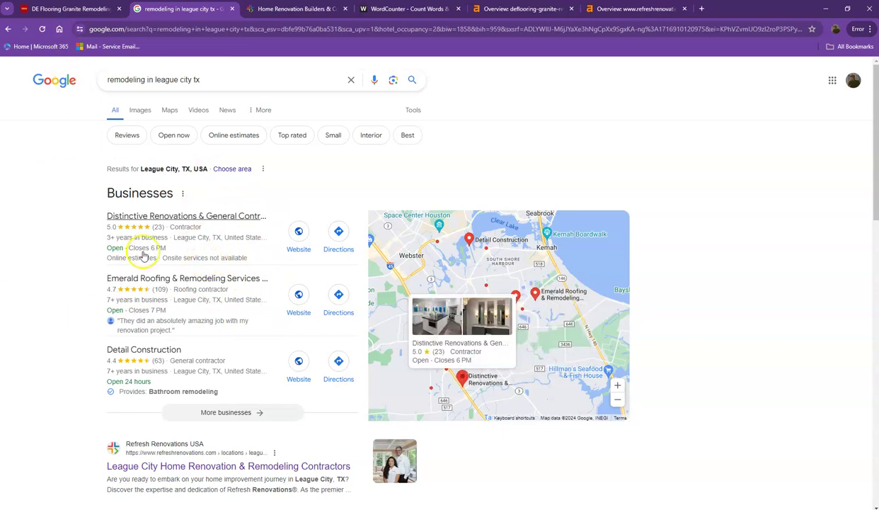
pyautogui.click(82, 10)
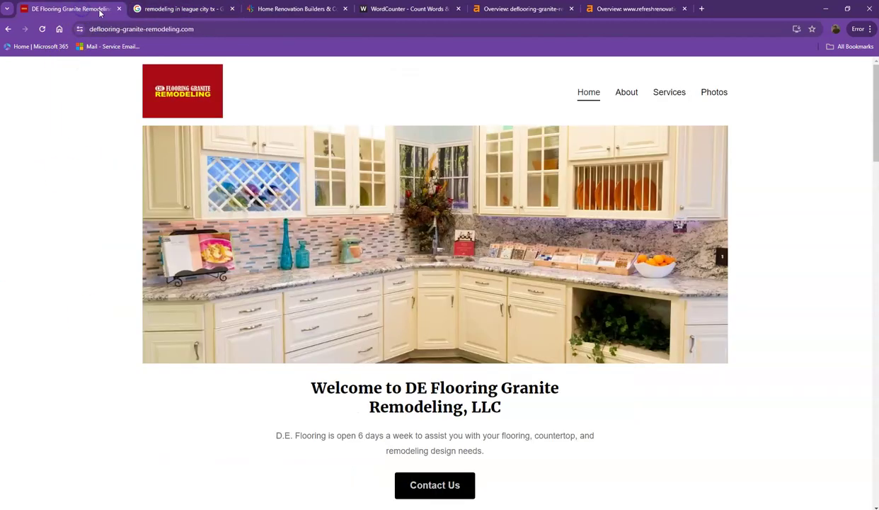
pyautogui.click(179, 9)
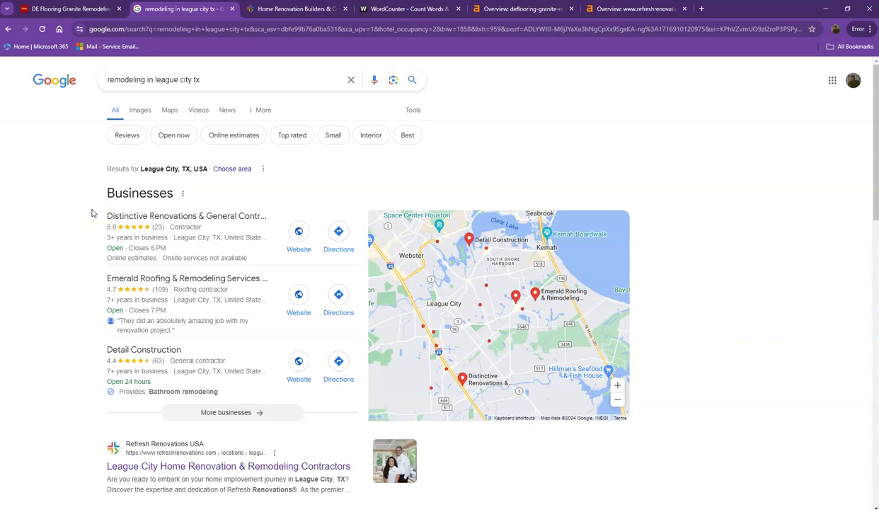
# Step: Scroll past People also ask to the Yelp, Elegant Remodeling & Design, HomeAdvisor and Distinctive Renovations listings
pyautogui.scroll(-1, 89, 224)
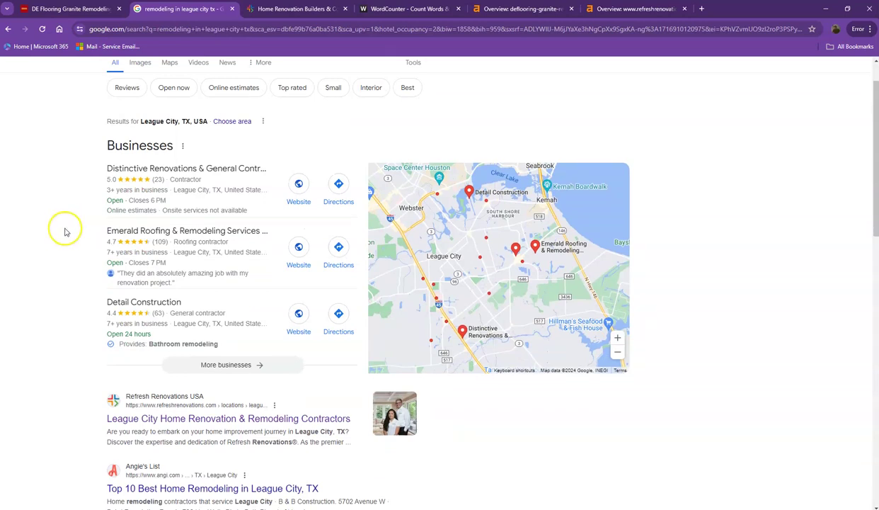
pyautogui.scroll(-3, 66, 231)
pyautogui.scroll(-2, 66, 229)
pyautogui.scroll(-3, 66, 228)
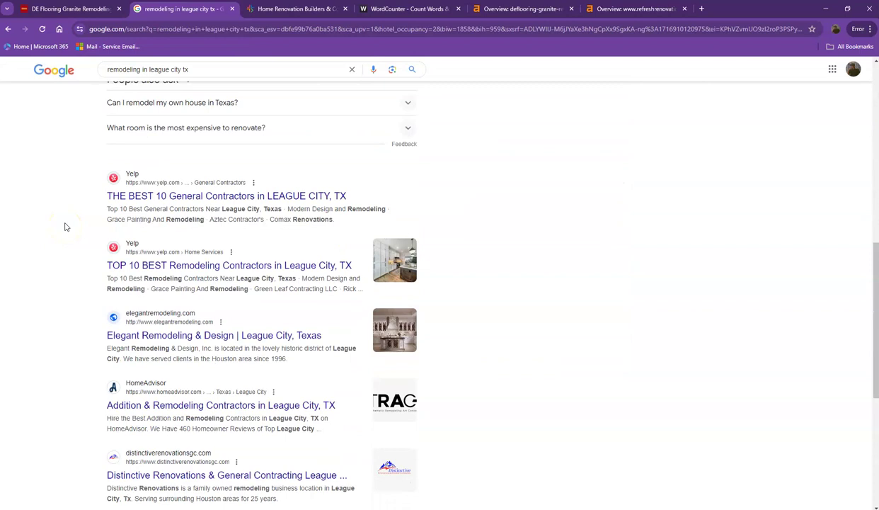
pyautogui.scroll(-3, 66, 227)
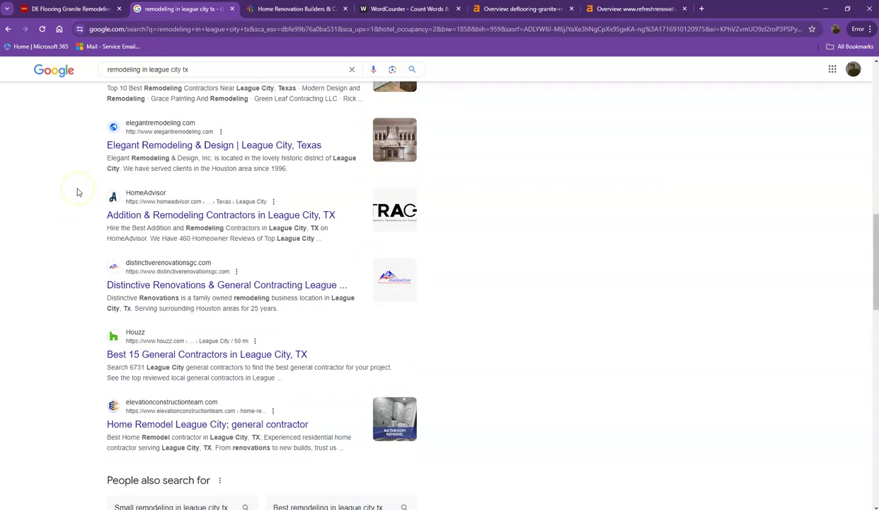
pyautogui.scroll(-3, 78, 192)
pyautogui.scroll(4, 79, 194)
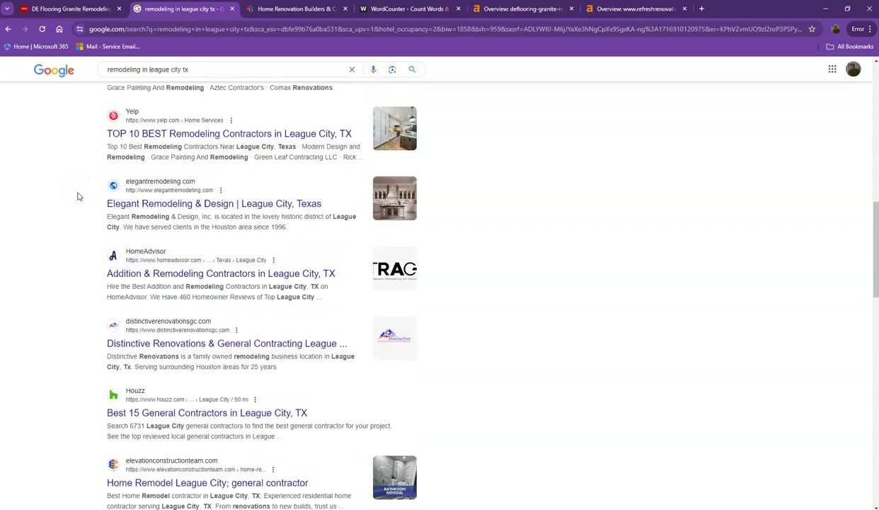
pyautogui.scroll(2, 78, 197)
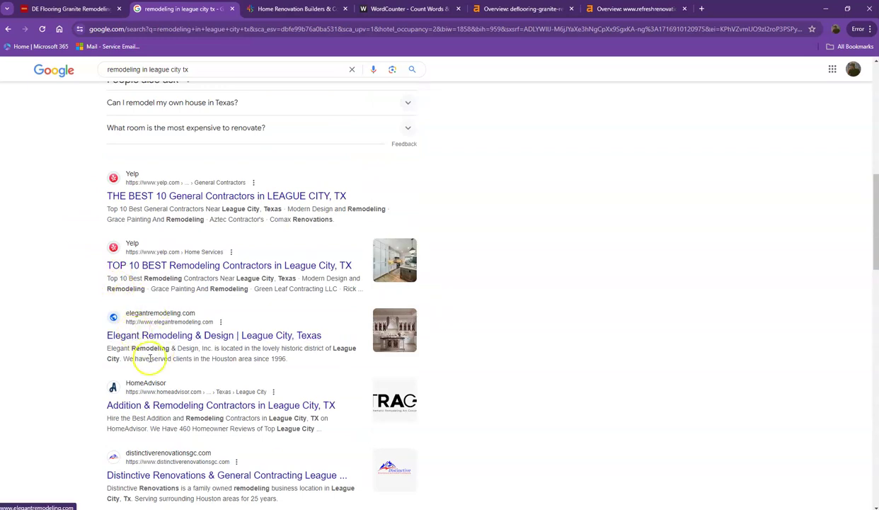
# Step: Scroll the Refresh Renovations homepage to the testimonial, then view DE Flooring's Ahrefs overview (DR 0.3, 202 backlinks)
pyautogui.click(274, 14)
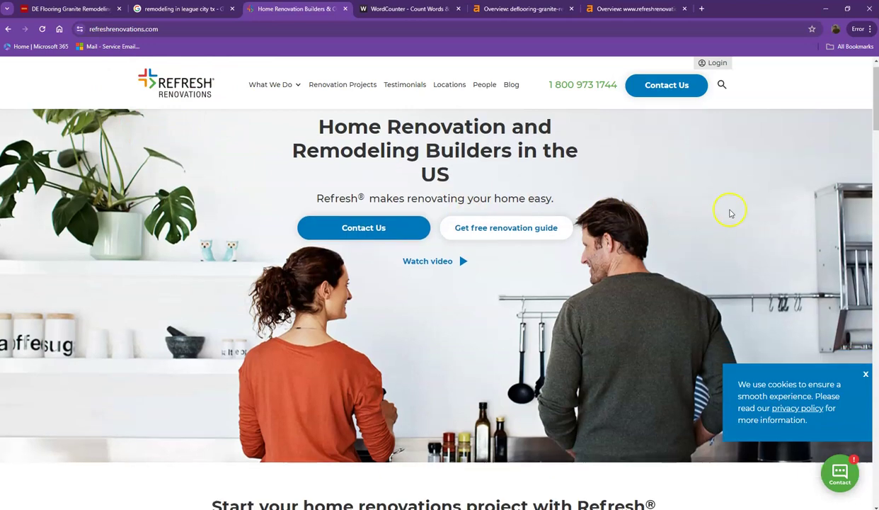
pyautogui.scroll(-10, 708, 210)
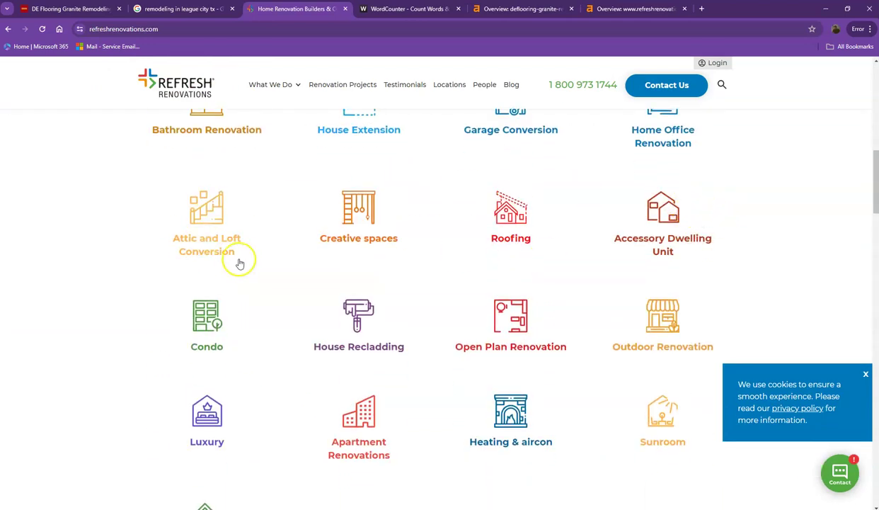
pyautogui.scroll(-8, 190, 271)
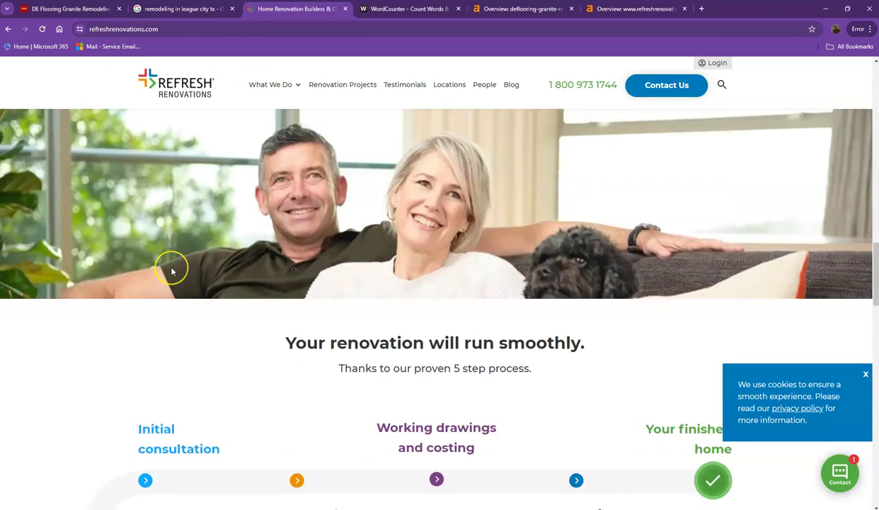
pyautogui.scroll(-9, 171, 271)
pyautogui.scroll(1, 169, 237)
pyautogui.scroll(1, 529, 200)
pyautogui.click(506, 10)
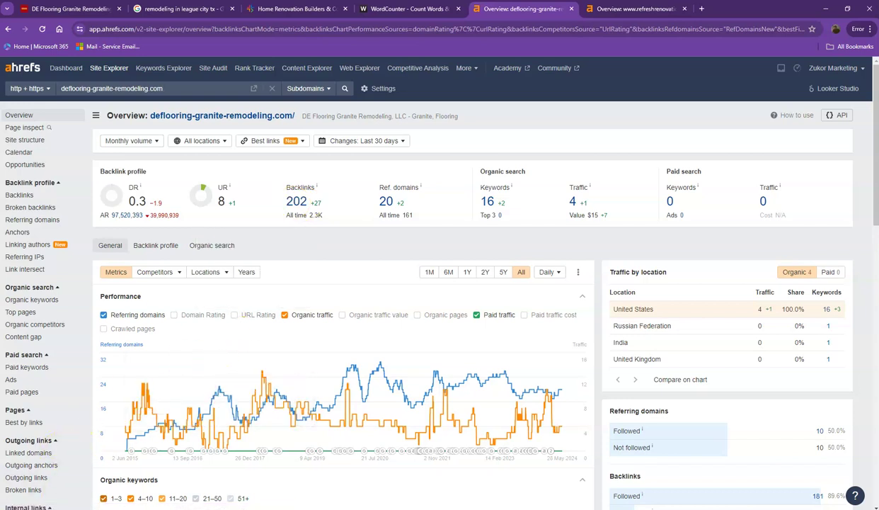
# Step: Compare Refresh Renovations' Ahrefs overview (DR 28, 5.5K backlinks, 5.1K keywords) with DE Flooring's DR 0.3, 202 backlinks
pyautogui.click(620, 10)
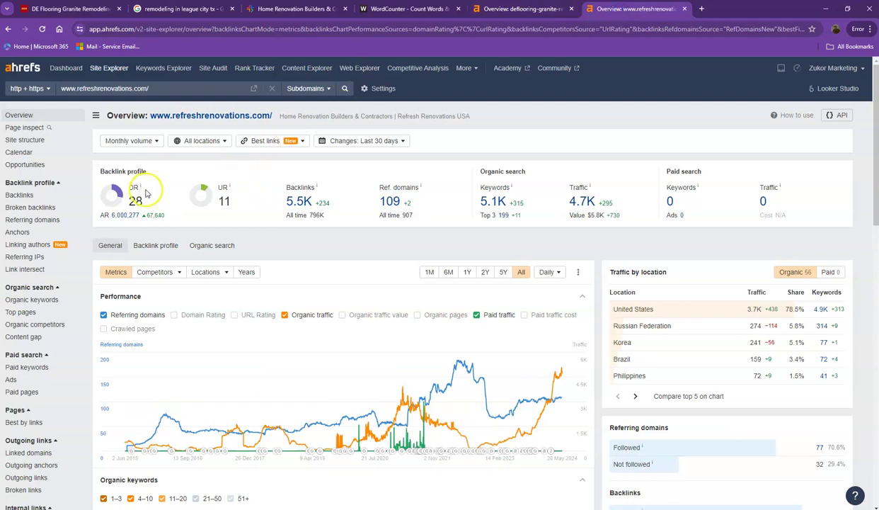
pyautogui.click(506, 9)
pyautogui.click(641, 10)
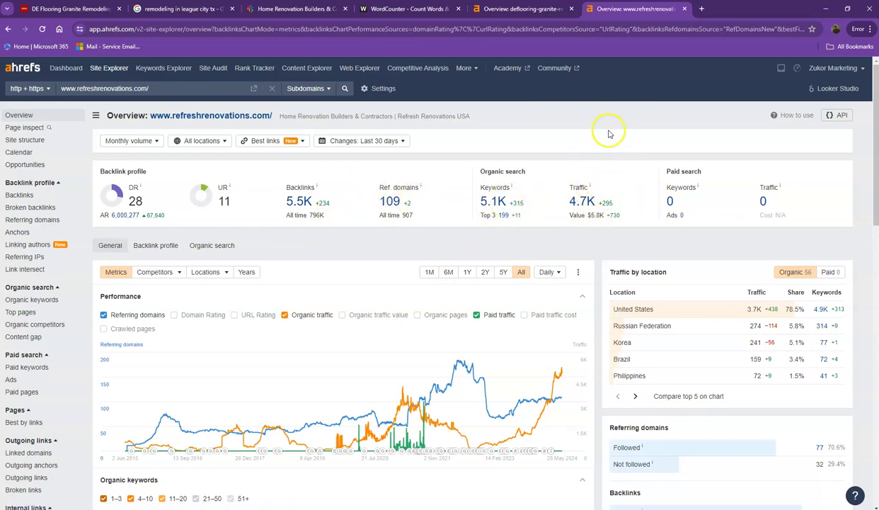
pyautogui.click(537, 9)
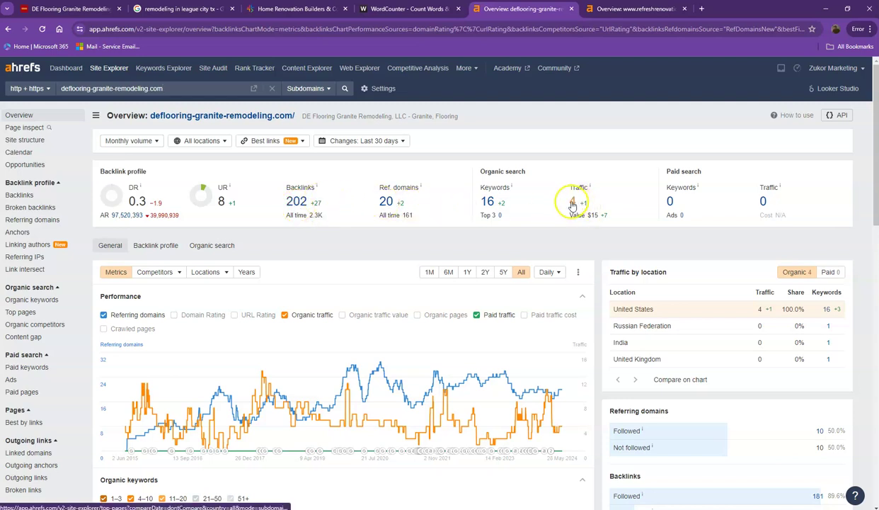
# Step: Open Refresh Renovations' referring domains and organic keywords reports in new tabs from its Ahrefs overview
pyautogui.click(613, 10)
pyautogui.rightClick(393, 203)
pyautogui.click(414, 212)
pyautogui.rightClick(496, 201)
pyautogui.click(508, 215)
# Step: Switch between the 109 referring domains report and the 4,899-keyword organic keywords report
pyautogui.click(605, 9)
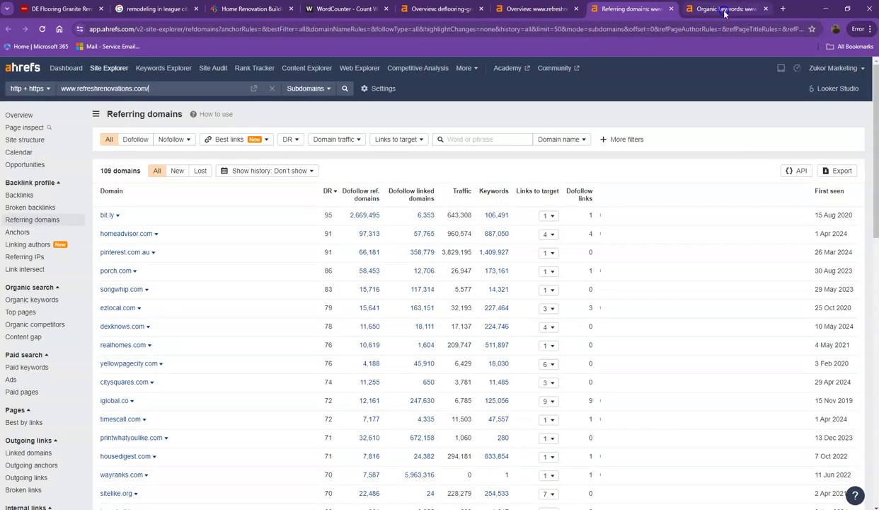
pyautogui.click(725, 9)
pyautogui.click(628, 10)
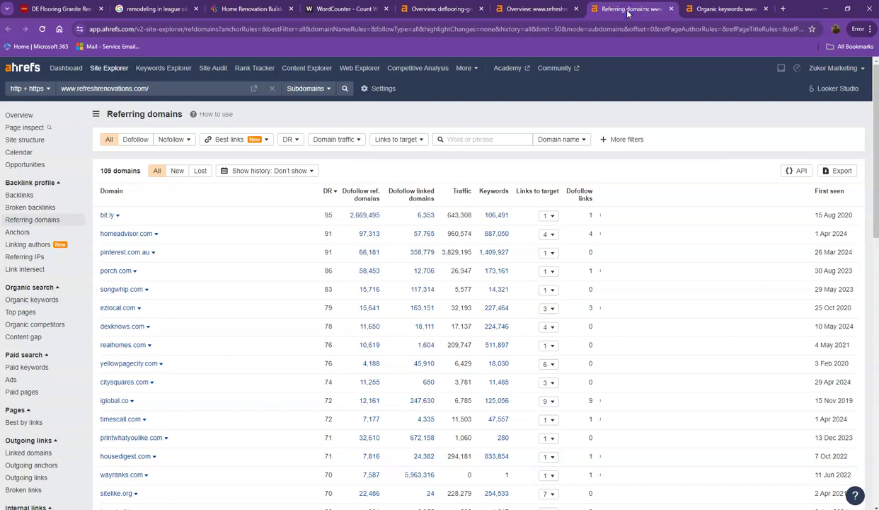
pyautogui.click(741, 15)
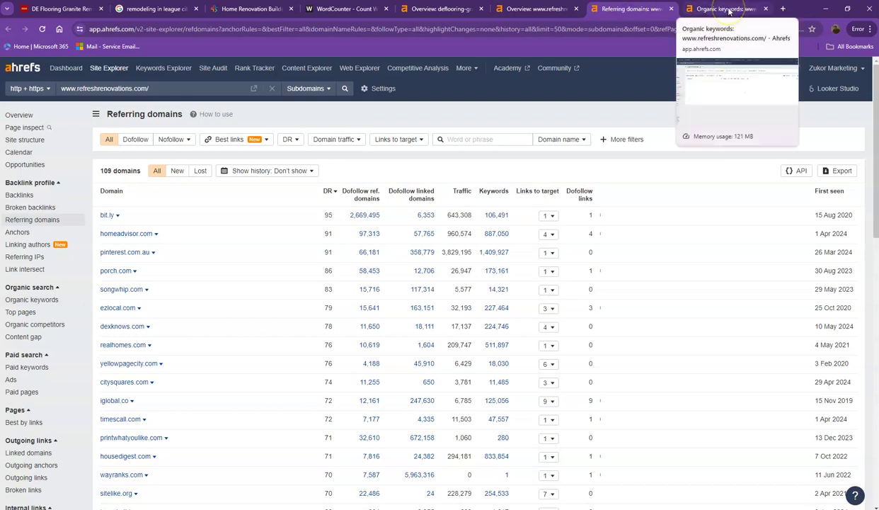
pyautogui.click(729, 11)
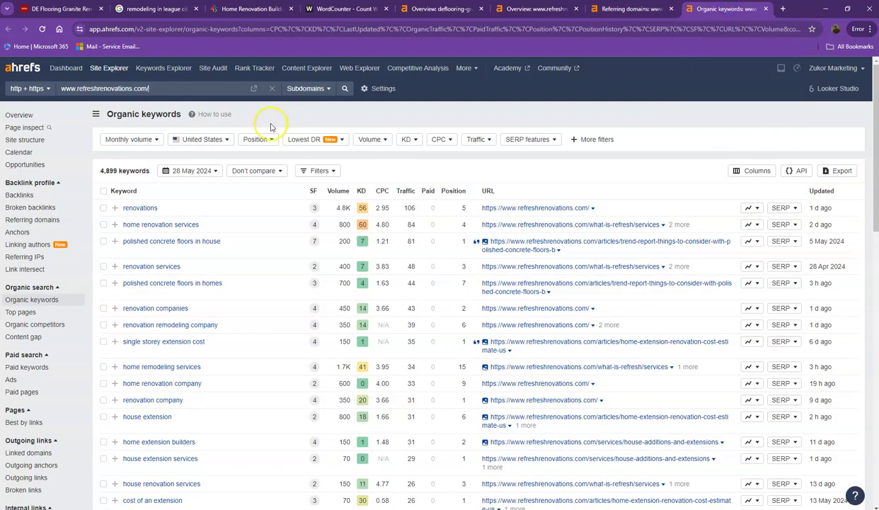
pyautogui.click(630, 10)
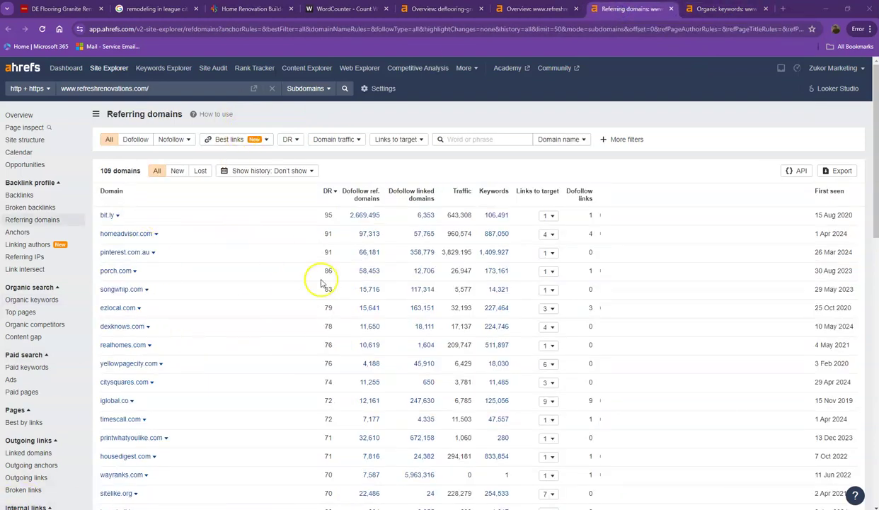
# Step: Load page 2 of 3 of the referring domains, listing lower-DR linking sites
pyautogui.scroll(-3, 253, 227)
pyautogui.scroll(-7, 253, 238)
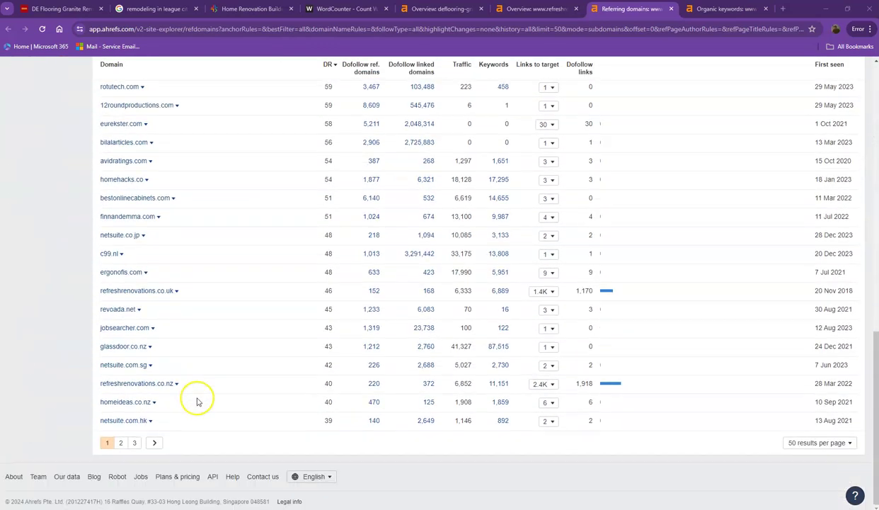
pyautogui.click(123, 443)
pyautogui.scroll(-8, 236, 355)
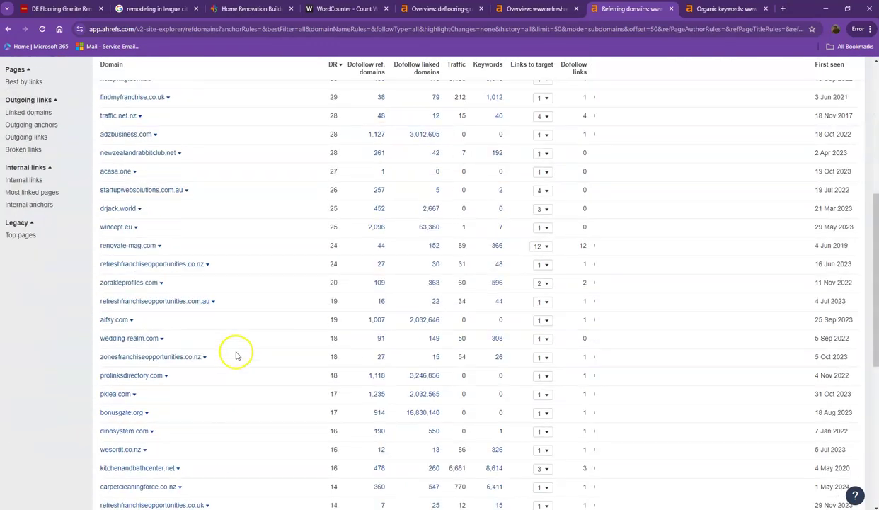
pyautogui.scroll(-4, 236, 355)
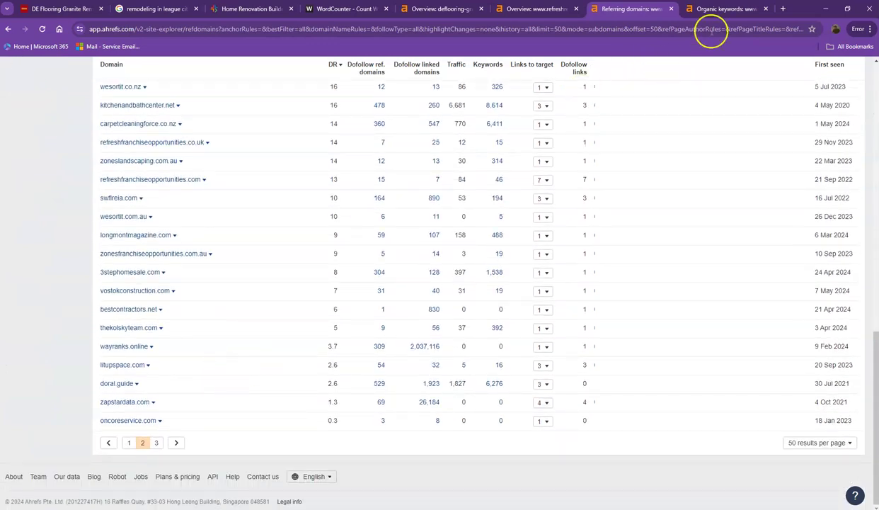
# Step: Page the organic keywords report through pages 2, 3 and 4, reaching terms like 'remodelers near me'
pyautogui.click(731, 8)
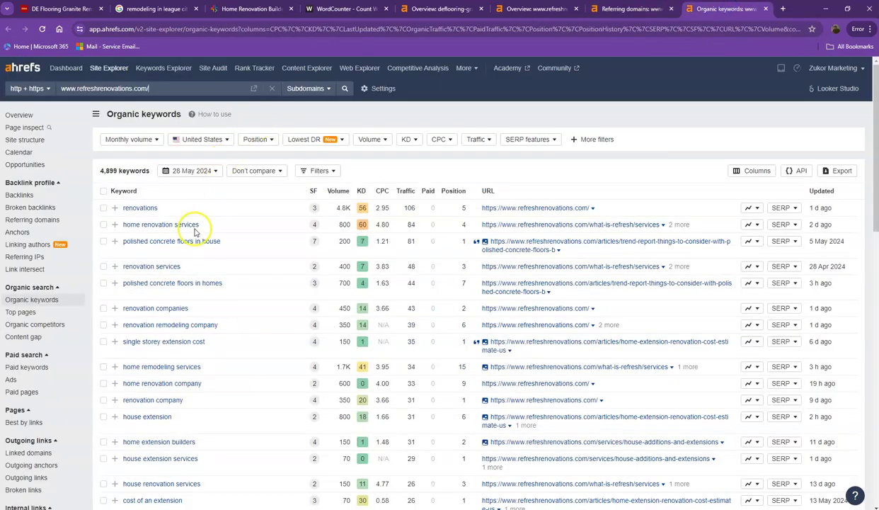
pyautogui.scroll(-10, 197, 256)
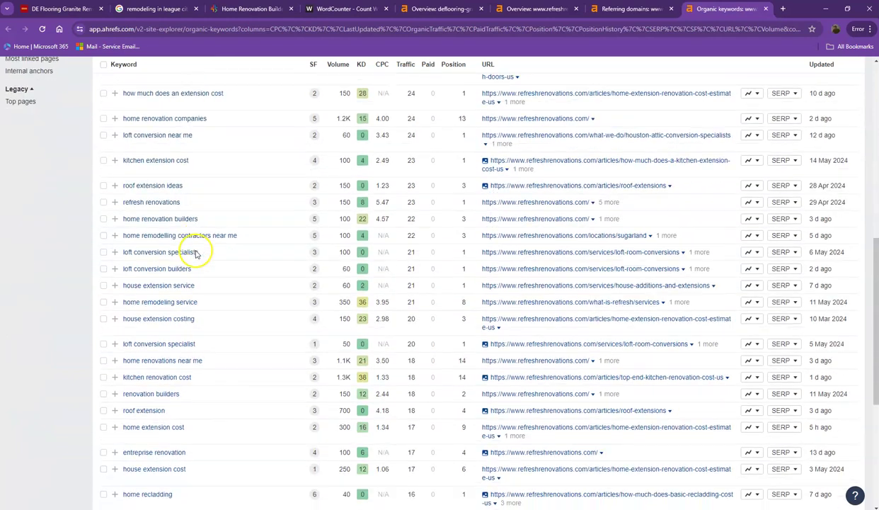
pyautogui.scroll(-3, 190, 286)
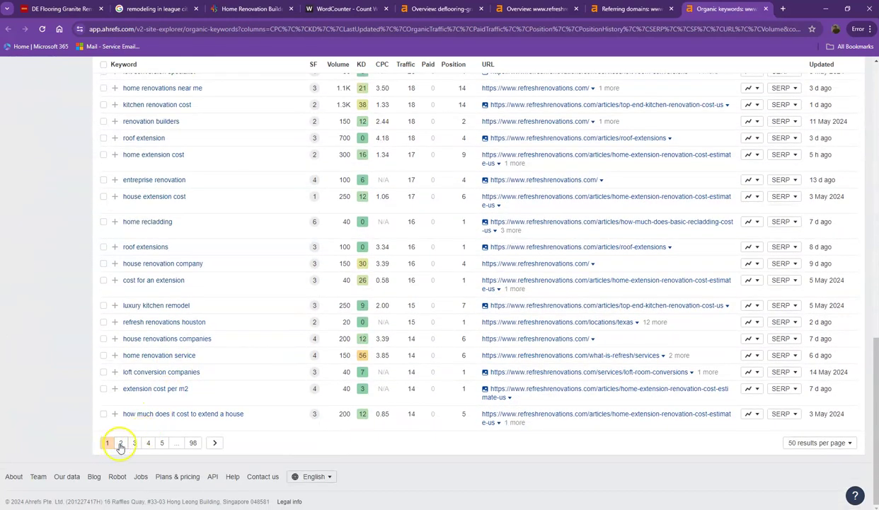
pyautogui.click(121, 444)
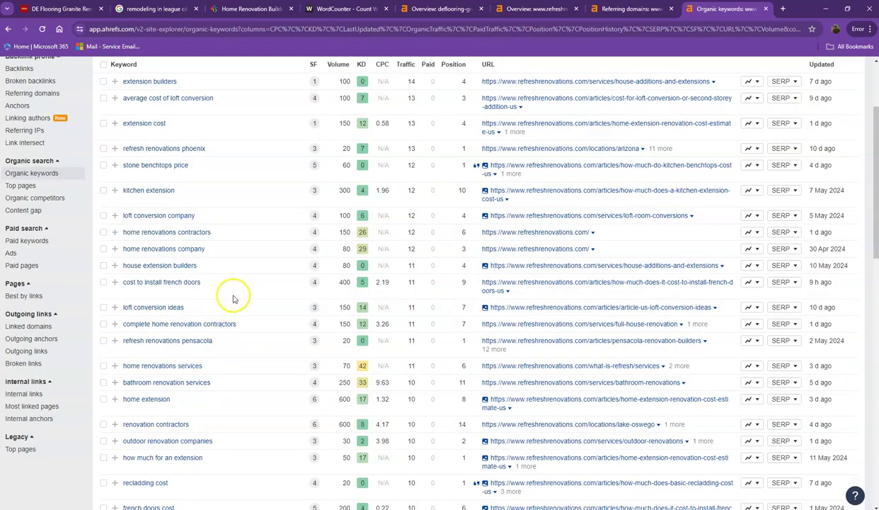
pyautogui.scroll(-4, 225, 269)
pyautogui.scroll(-10, 225, 269)
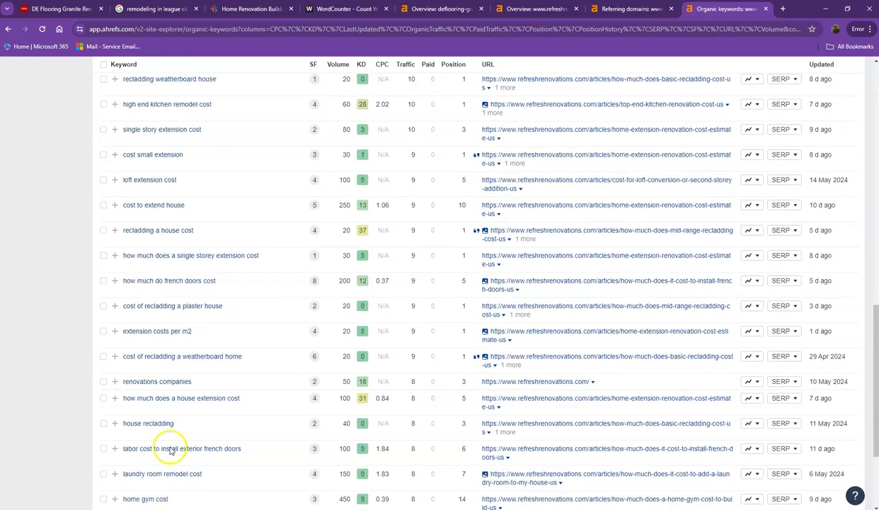
pyautogui.scroll(-2, 170, 449)
pyautogui.click(158, 443)
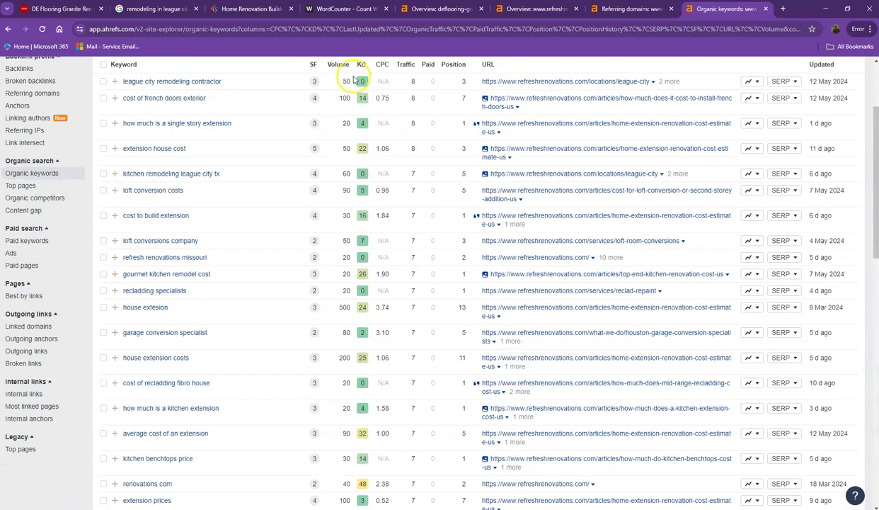
pyautogui.scroll(-2, 345, 290)
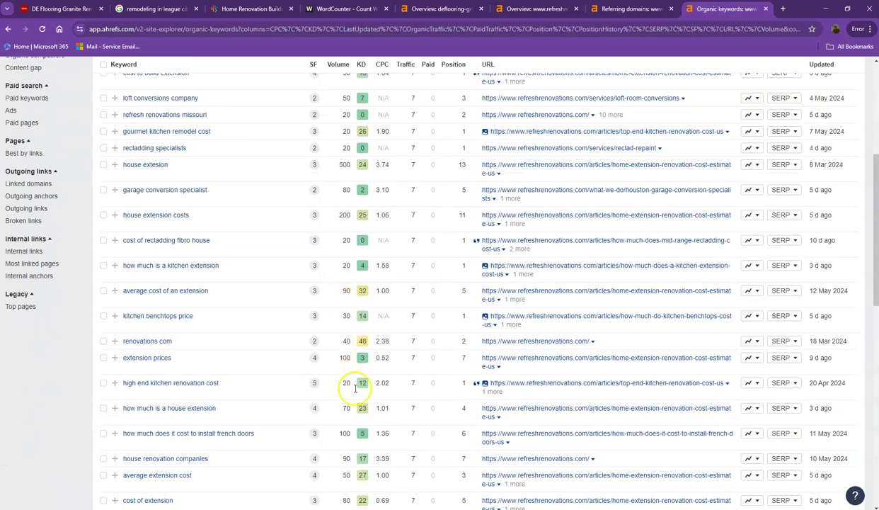
pyautogui.scroll(-3, 347, 432)
pyautogui.scroll(-5, 333, 421)
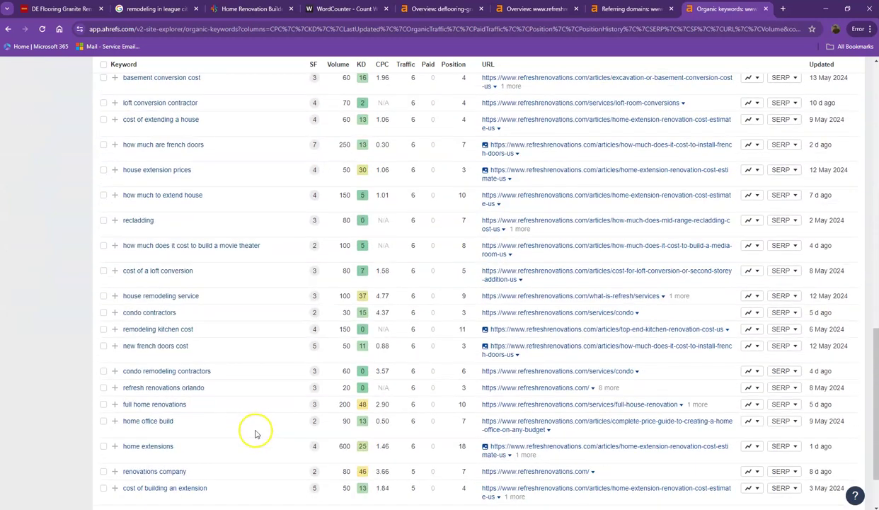
pyautogui.scroll(-1, 226, 424)
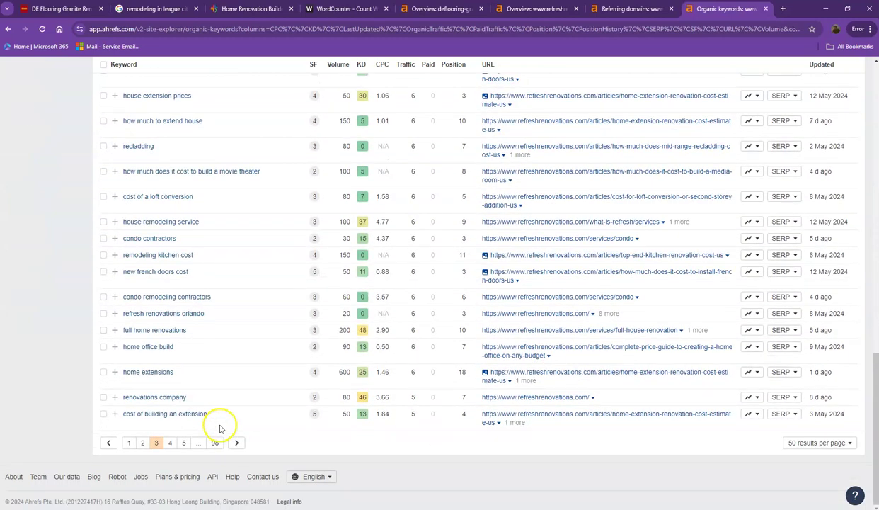
pyautogui.click(170, 443)
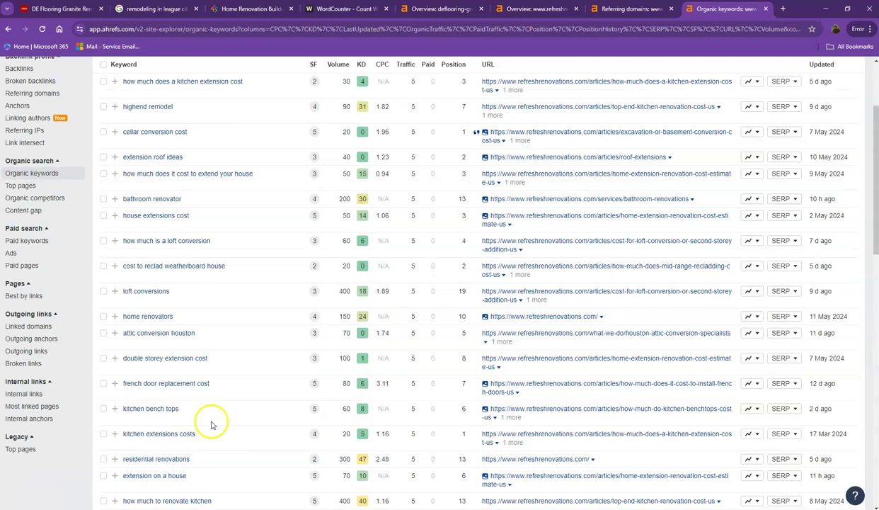
pyautogui.scroll(-5, 236, 320)
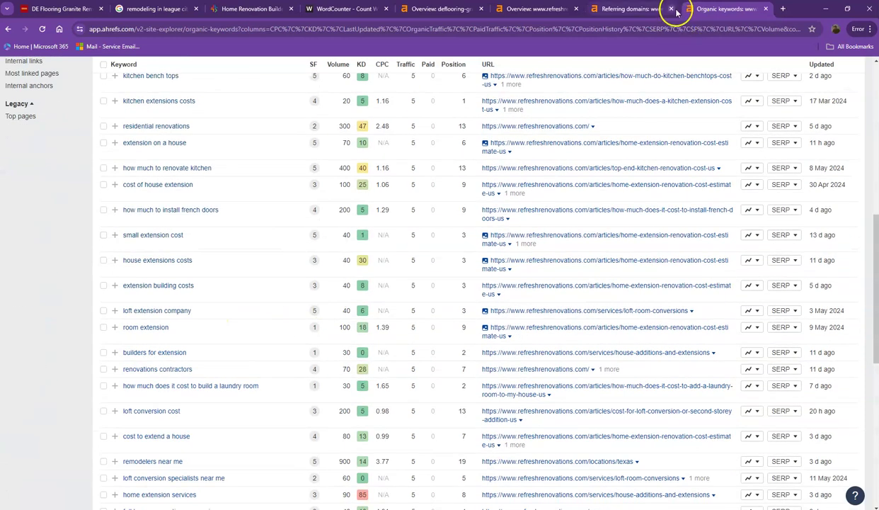
# Step: Close the referring domains and organic keywords tabs and return to the DE Flooring site
pyautogui.click(671, 8)
pyautogui.click(670, 9)
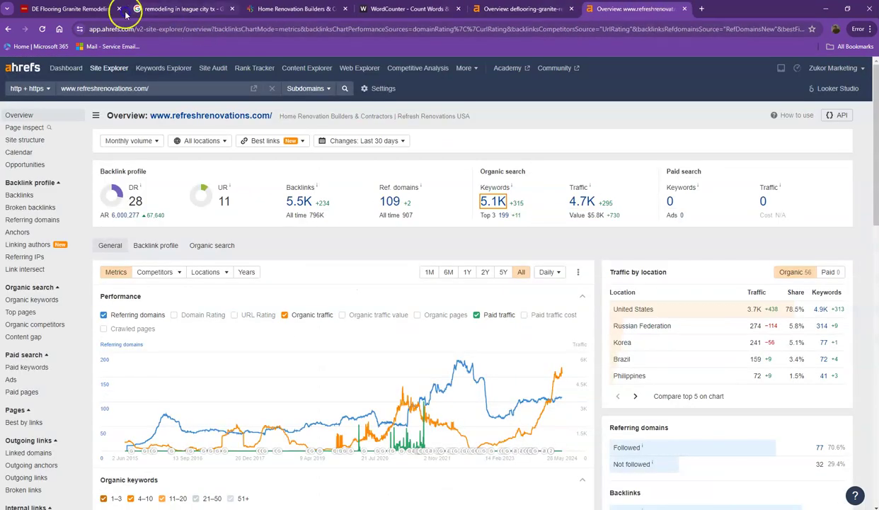
pyautogui.click(65, 13)
pyautogui.rightClick(336, 185)
pyautogui.click(93, 231)
# Step: Start saving the DE Flooring storefront photo via Save image as, then cancel it
pyautogui.scroll(-13, 93, 231)
pyautogui.scroll(-3, 124, 230)
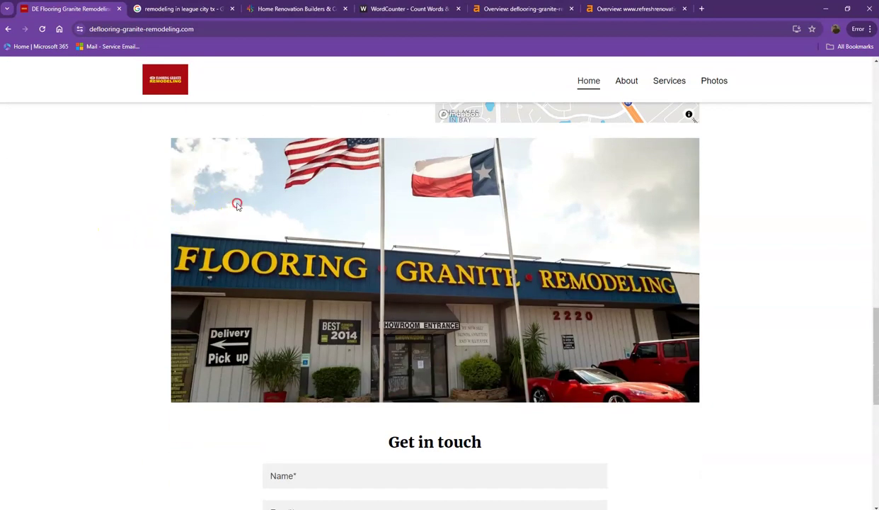
pyautogui.rightClick(236, 205)
pyautogui.click(266, 228)
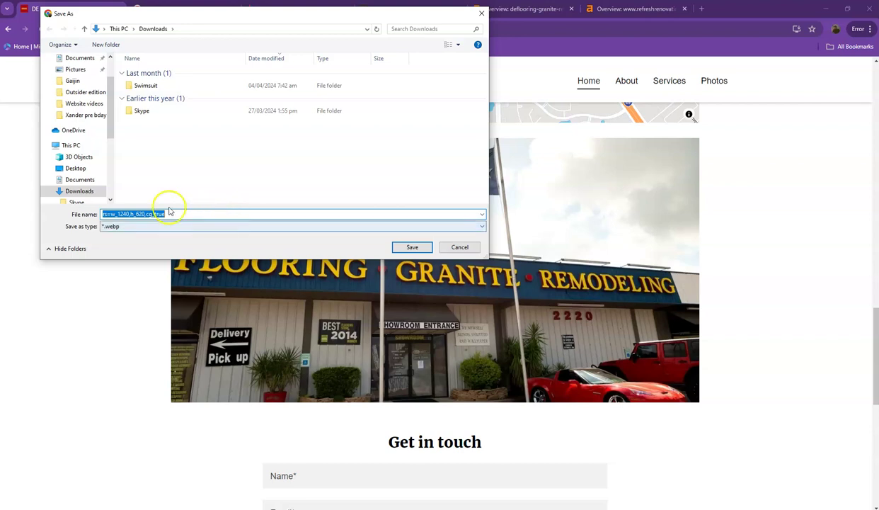
pyautogui.click(453, 247)
pyautogui.scroll(-6, 127, 255)
pyautogui.scroll(-1, 128, 260)
pyautogui.scroll(15, 133, 258)
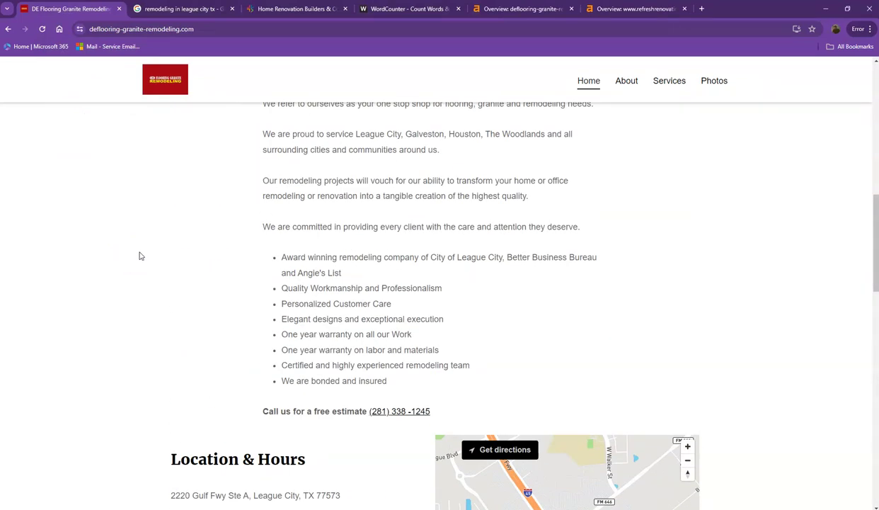
pyautogui.scroll(6, 143, 251)
# Step: Highlight the 287-word, 1,745-character count for the DE Flooring page text in WordCounter
pyautogui.click(380, 14)
pyautogui.scroll(1, 196, 105)
pyautogui.moveTo(170, 106); pyautogui.dragTo(259, 104)
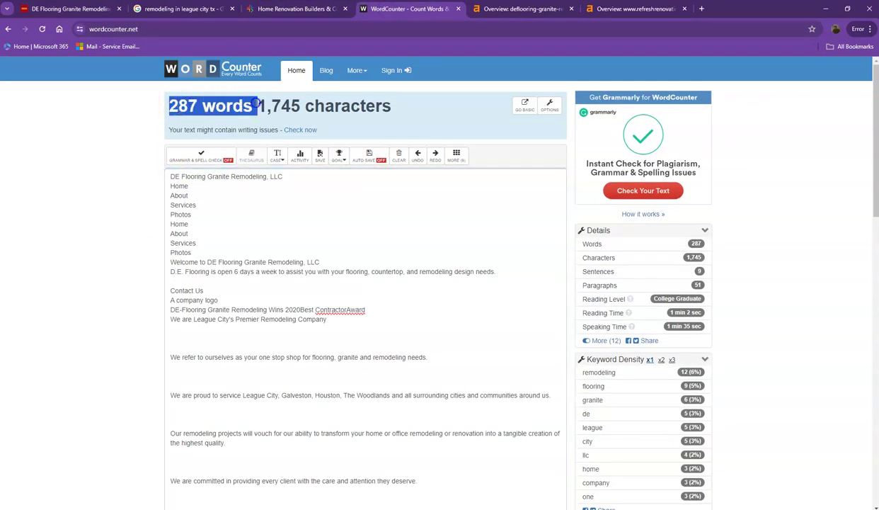
pyautogui.click(254, 103)
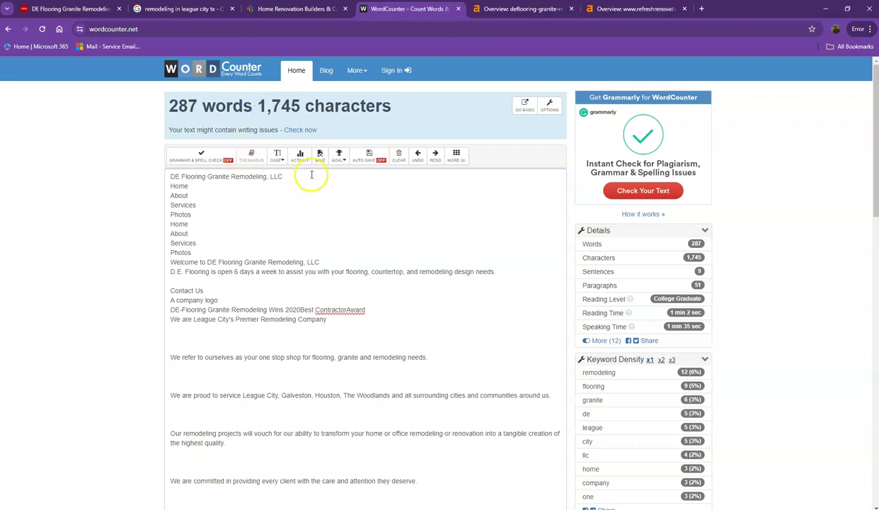
pyautogui.click(161, 126)
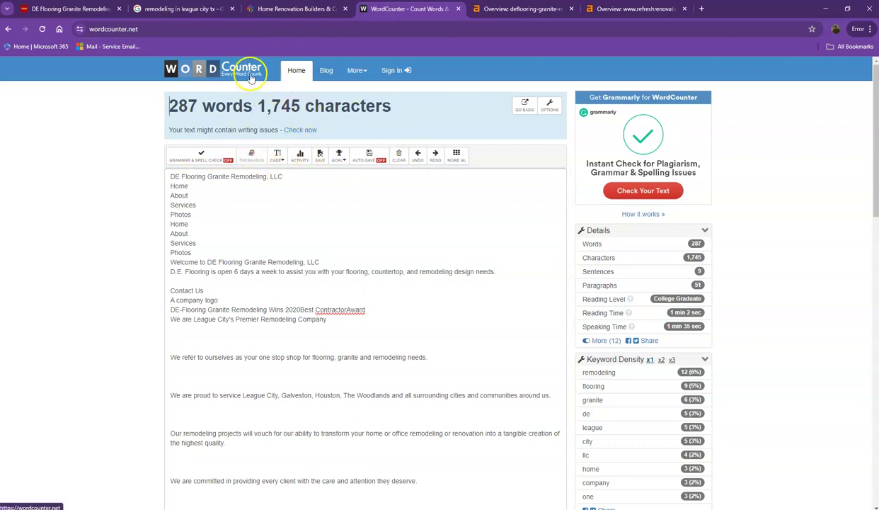
# Step: Highlight the Yelp and HomeAdvisor results for 'remodeling in league city tx', then return to the Businesses map pack
pyautogui.click(190, 10)
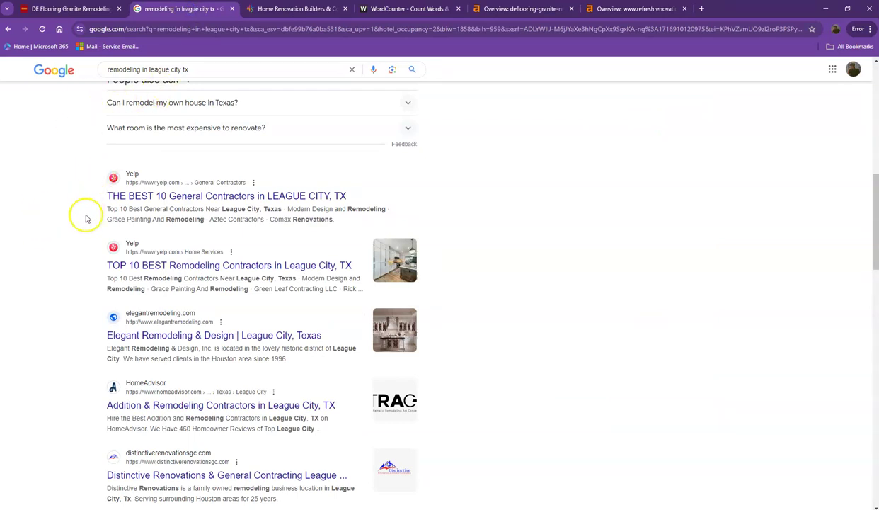
pyautogui.moveTo(104, 176); pyautogui.dragTo(422, 246)
pyautogui.click(504, 228)
pyautogui.scroll(-2, 121, 303)
pyautogui.moveTo(106, 310); pyautogui.dragTo(322, 281)
pyautogui.click(495, 262)
pyautogui.scroll(7, 496, 265)
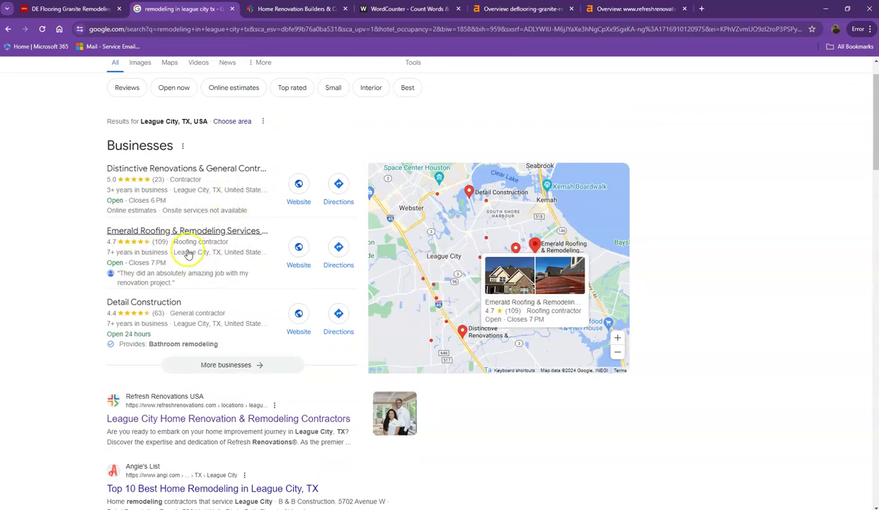
# Step: Scroll the DE Flooring homepage down to the footer and back up to the storefront photo and 08:00 am – 06:00 pm hours
pyautogui.click(94, 15)
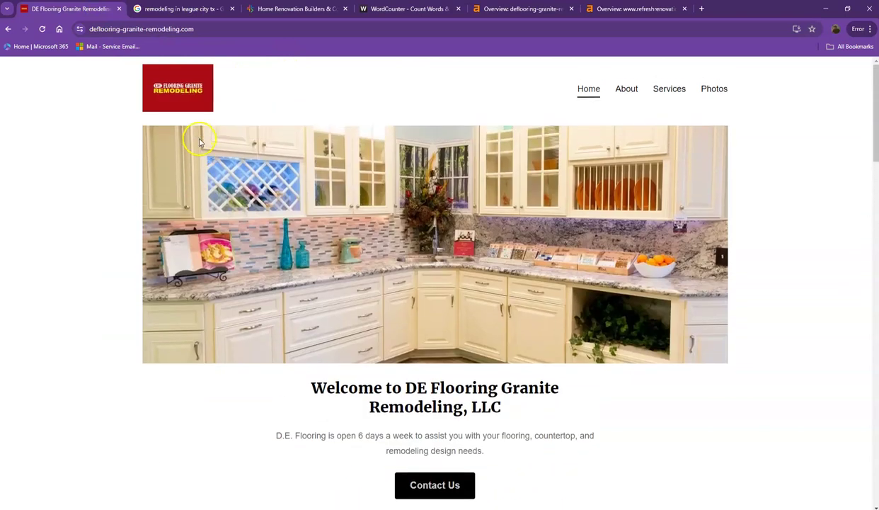
pyautogui.scroll(-9, 200, 162)
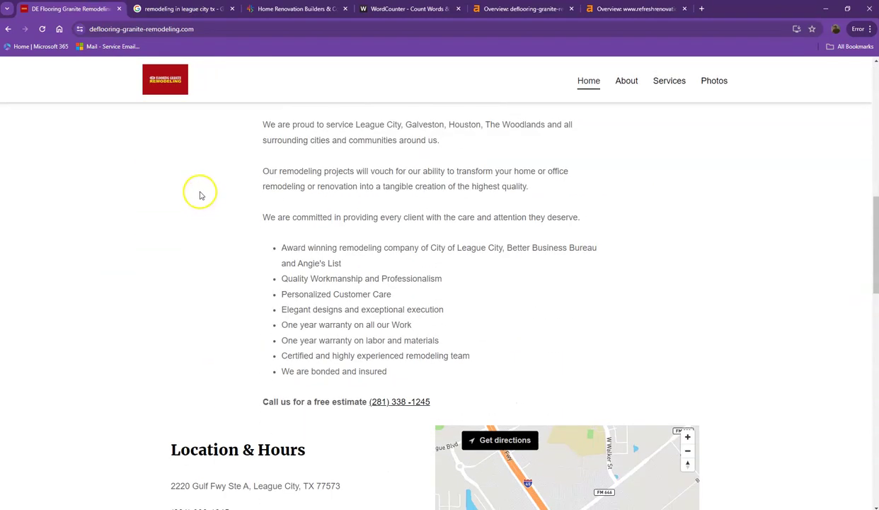
pyautogui.scroll(-2, 200, 196)
pyautogui.scroll(-3, 222, 147)
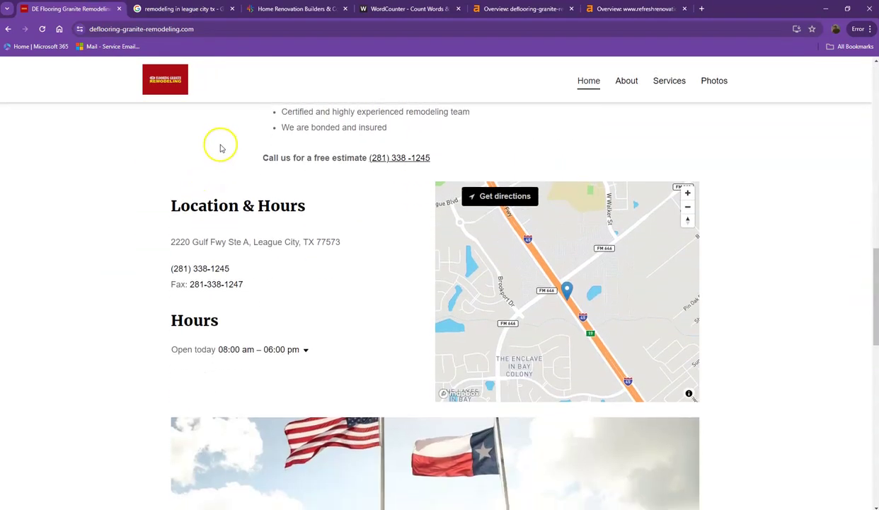
pyautogui.scroll(-10, 212, 170)
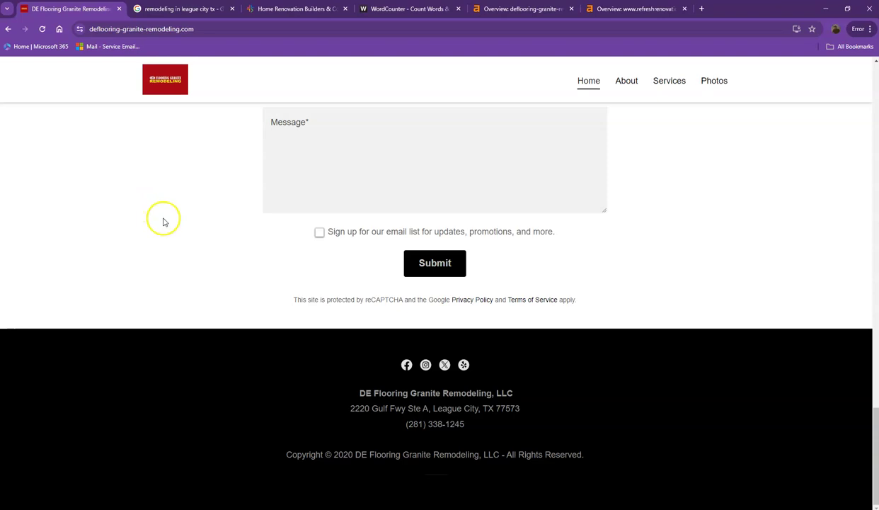
pyautogui.scroll(8, 163, 221)
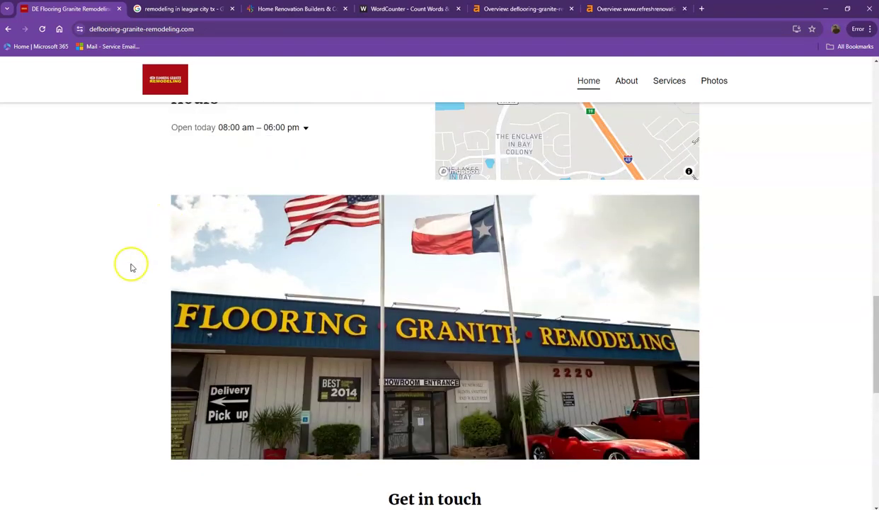